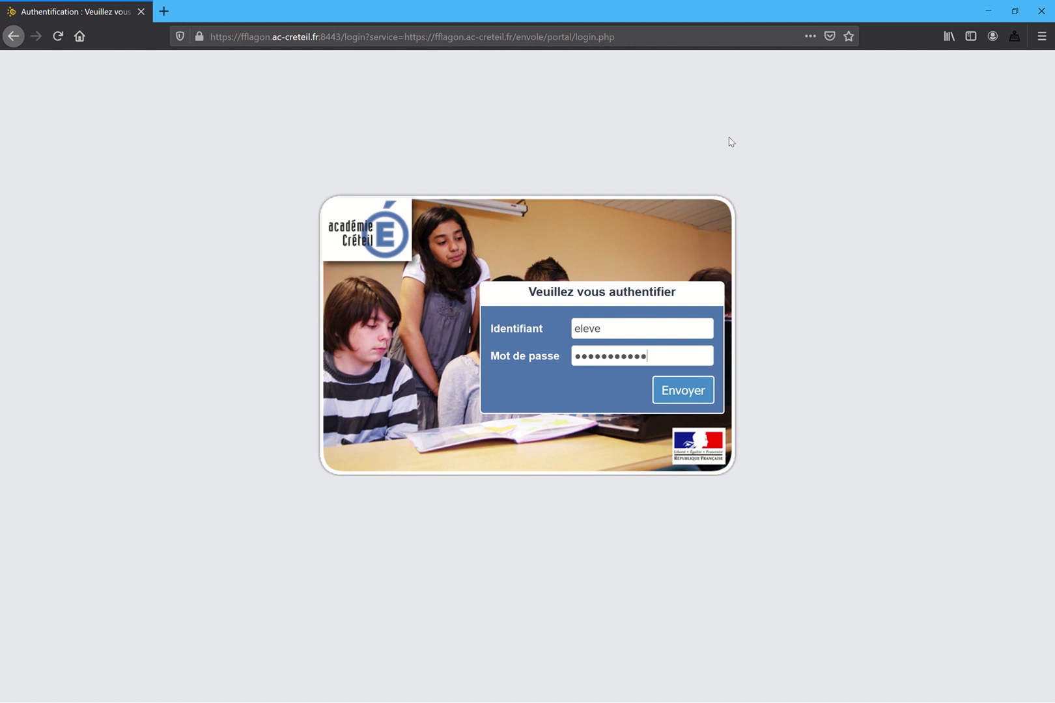
Step: Sign in to the school portal with the account password and decline saving the login in the browser
{"action": "type", "text": "1"}
{"action": "key", "text": "Return"}
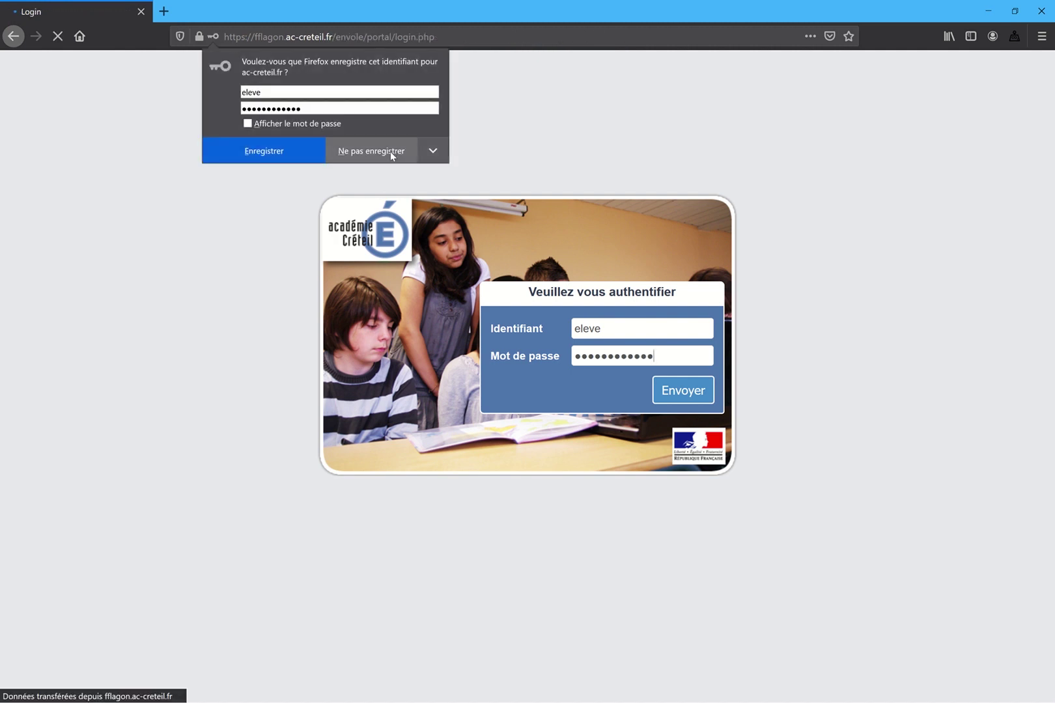
{"action": "left_click", "coordinate": [390, 151]}
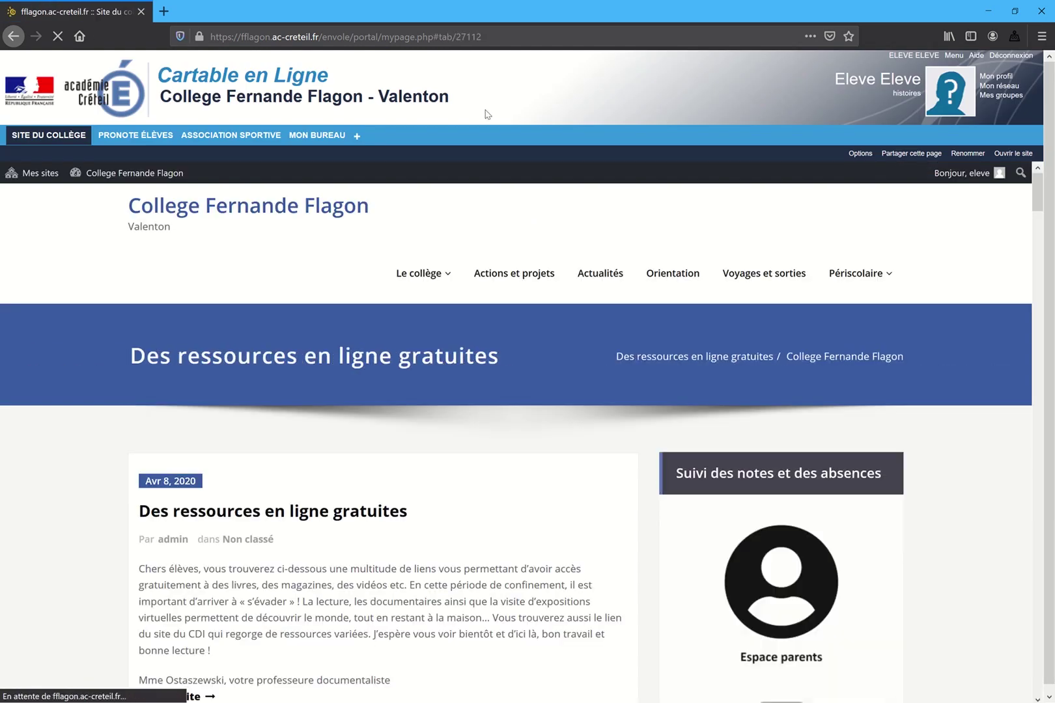
Step: Open Owncloud from Mon Bureau and go to the folder Travail à rendre 6e4 / SVT / [TEST]
{"action": "left_click", "coordinate": [317, 137]}
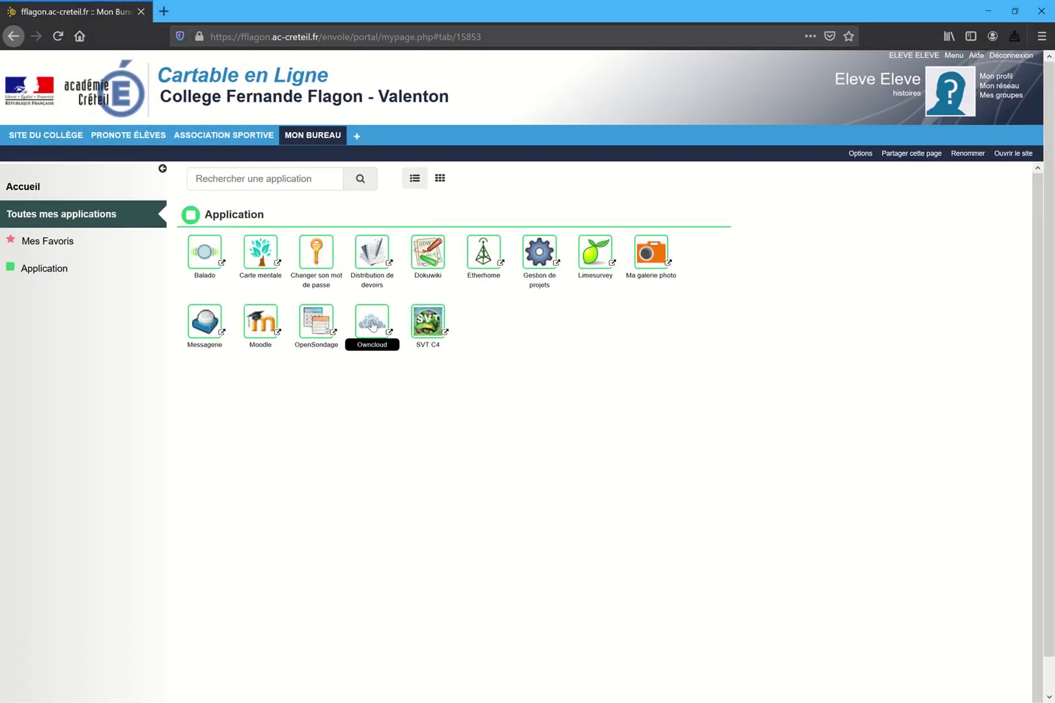
{"action": "left_click", "coordinate": [368, 323]}
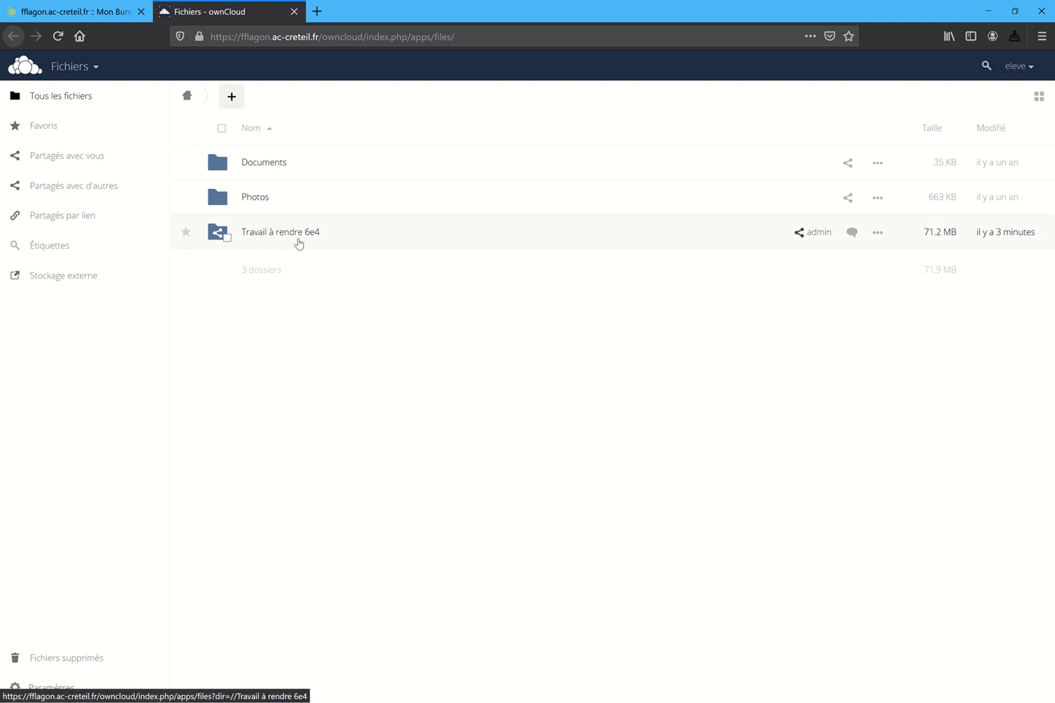
{"action": "left_click", "coordinate": [299, 243]}
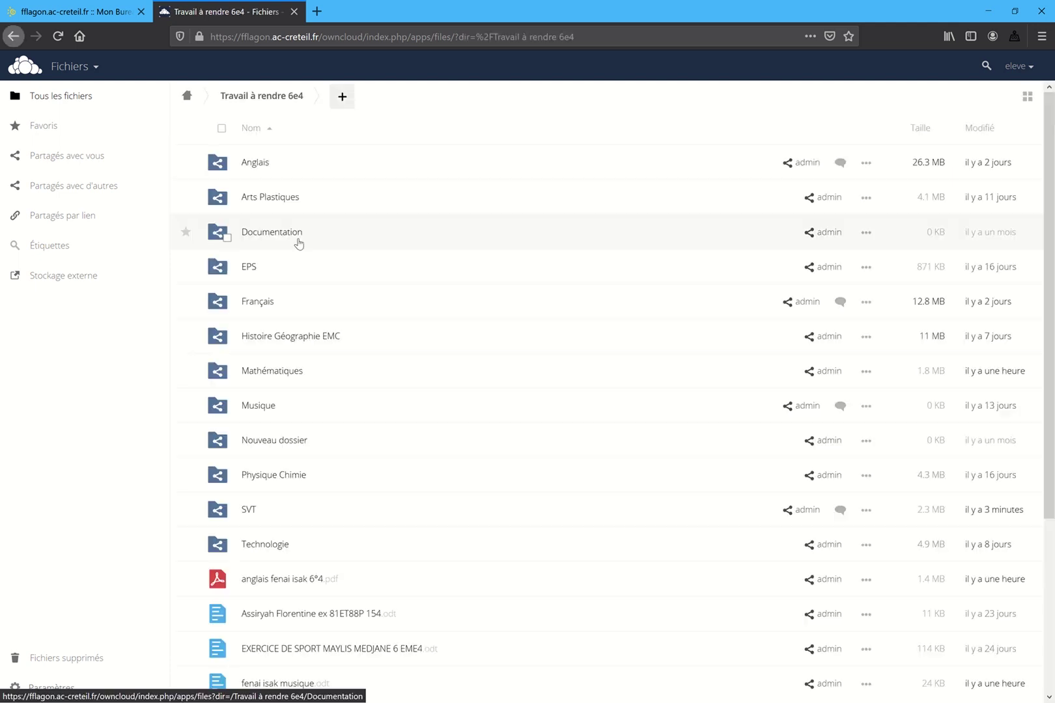
{"action": "left_click", "coordinate": [249, 514]}
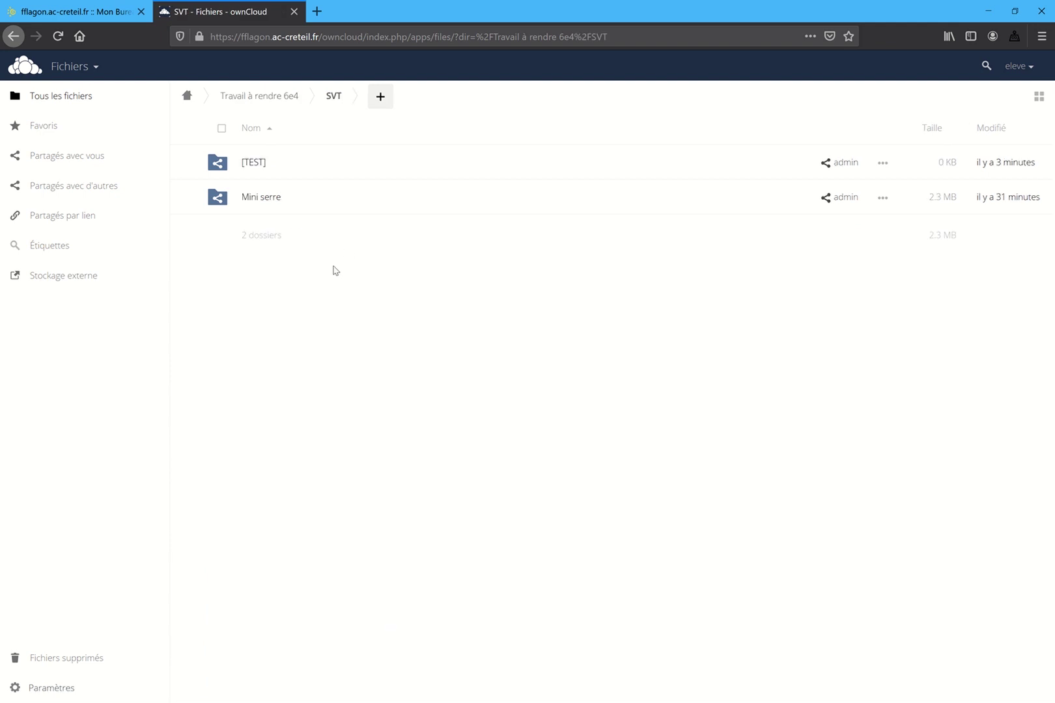
{"action": "left_click", "coordinate": [249, 164]}
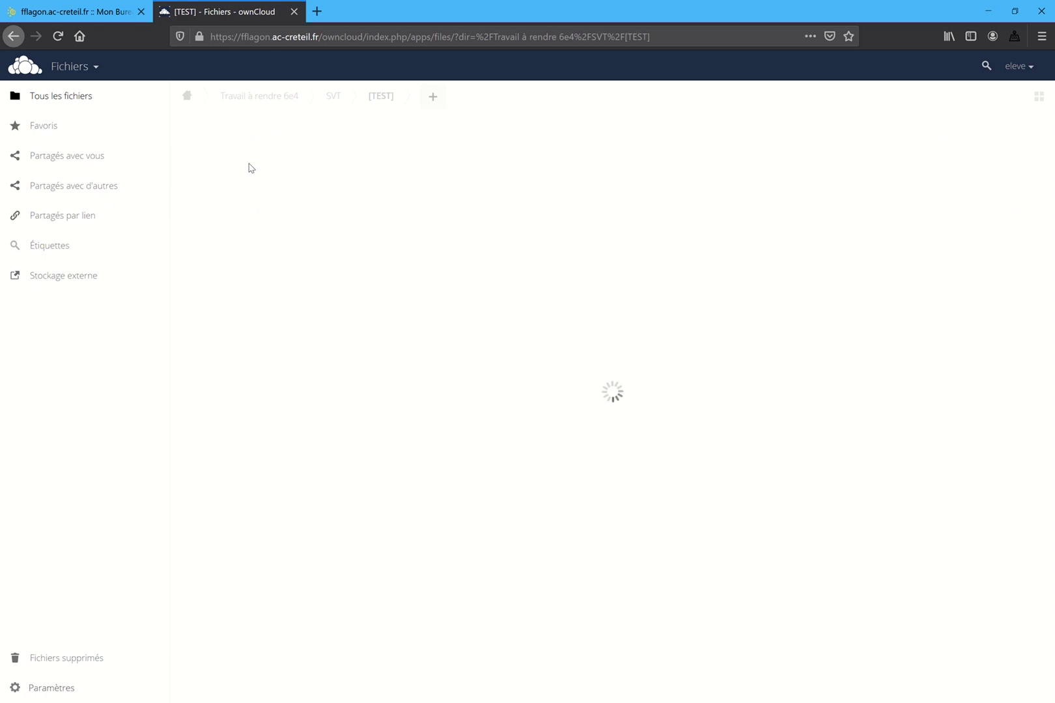
Step: Upload Nom Prénom Classe.odt from the desktop to the [TEST] folder and close ownCloud
{"action": "left_click", "coordinate": [433, 97]}
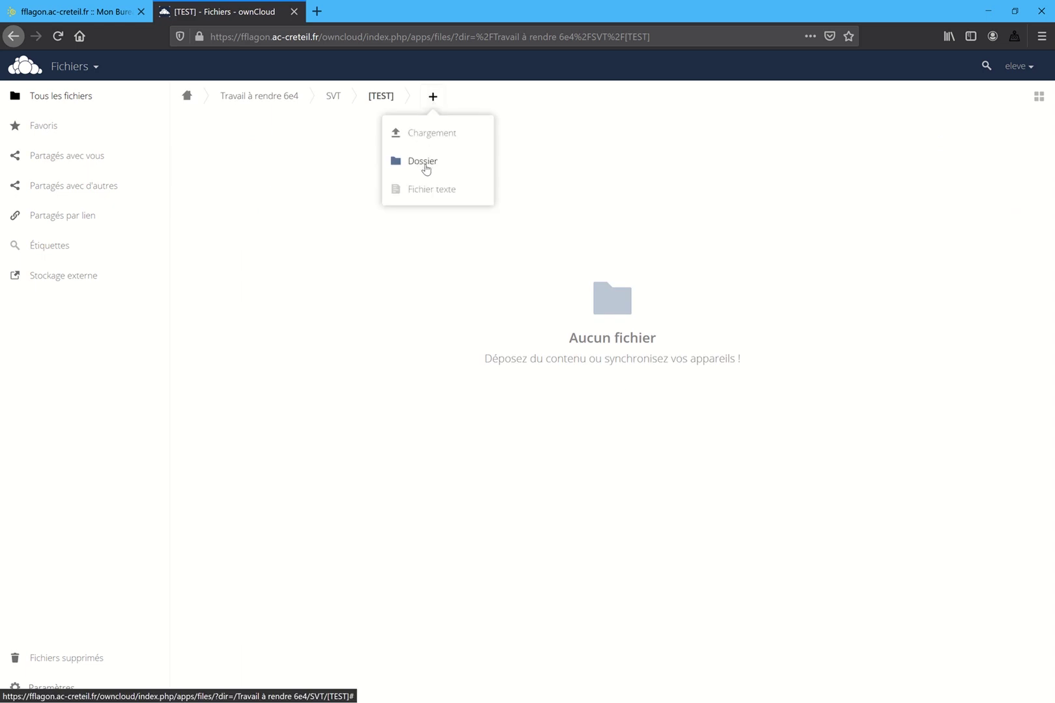
{"action": "left_click", "coordinate": [454, 139]}
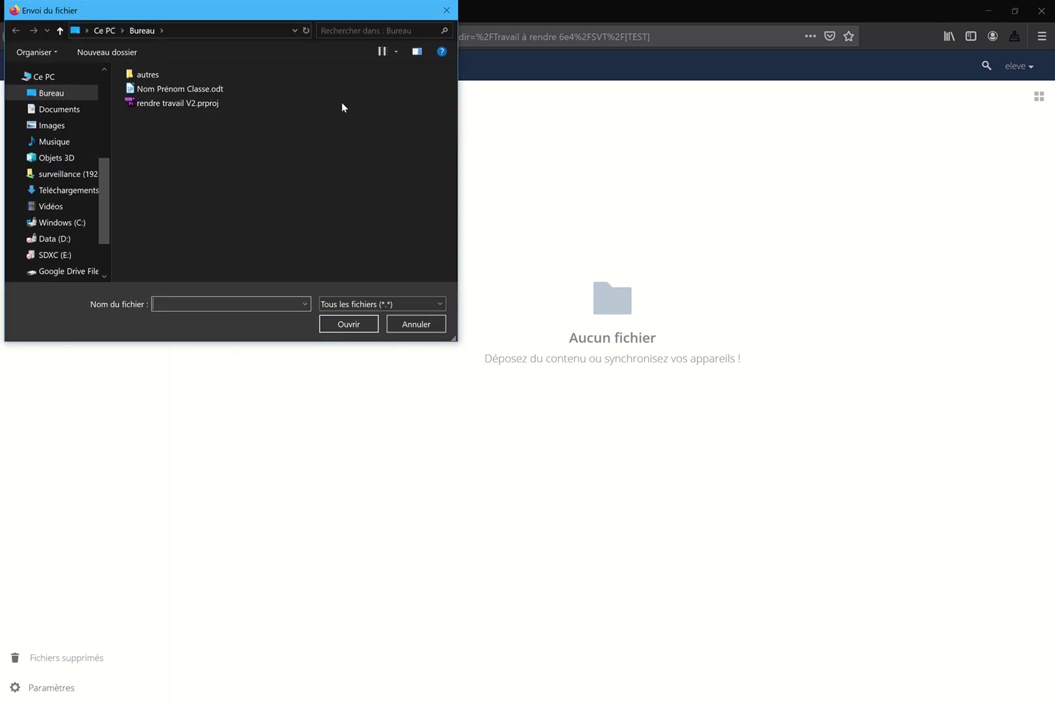
{"action": "left_click", "coordinate": [197, 91]}
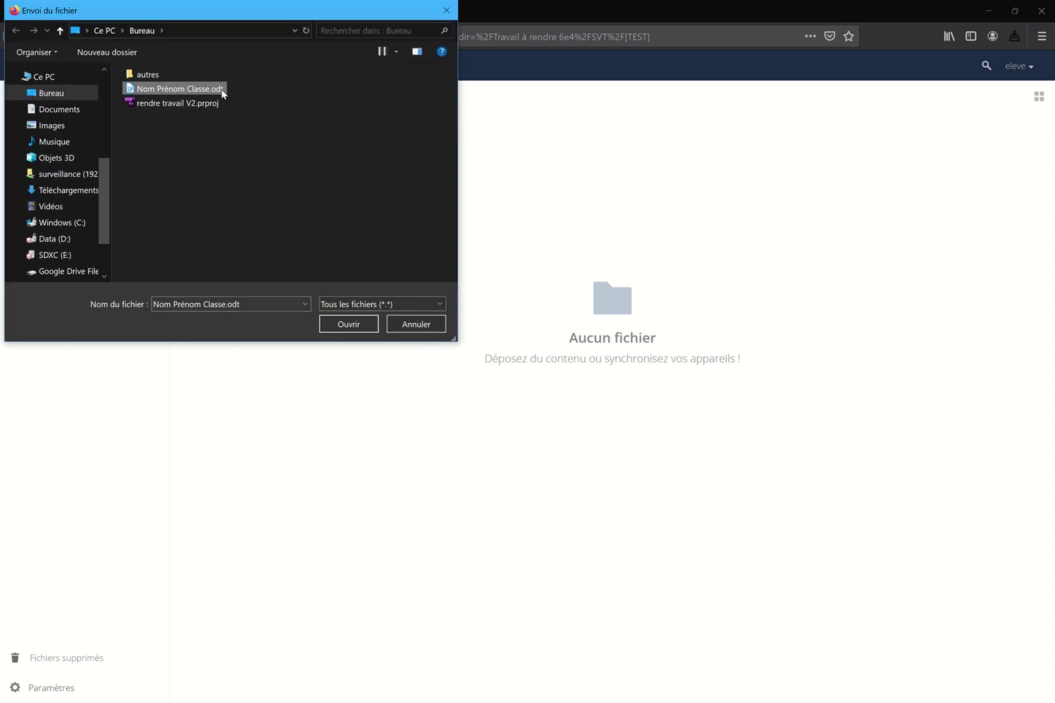
{"action": "left_click", "coordinate": [363, 323]}
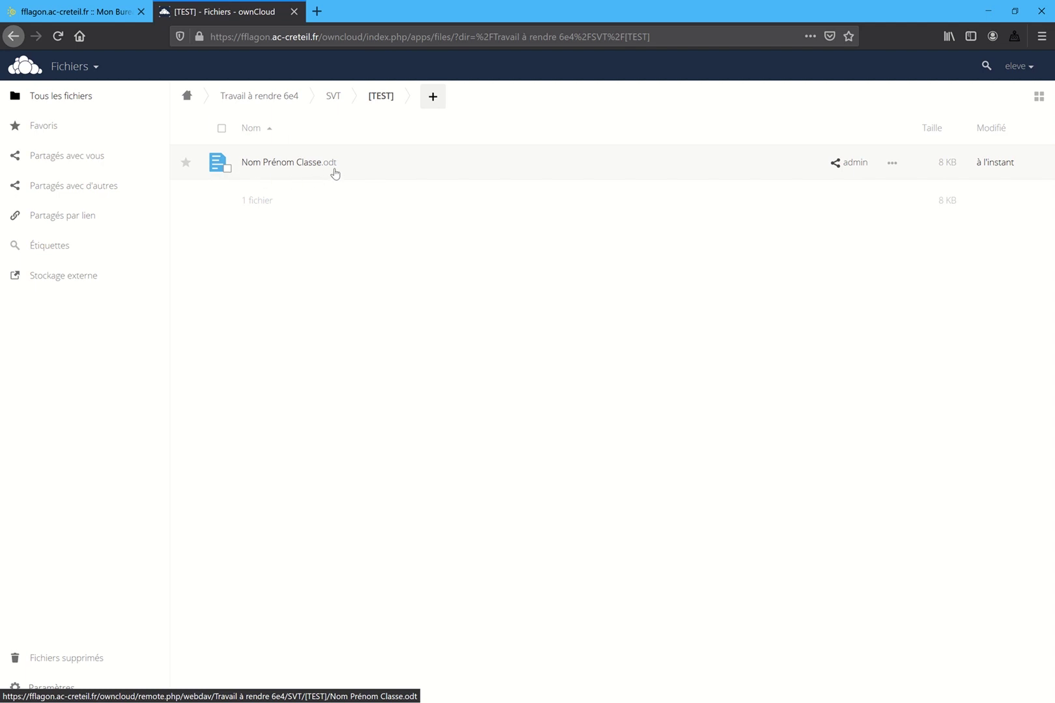
{"action": "left_click", "coordinate": [294, 12]}
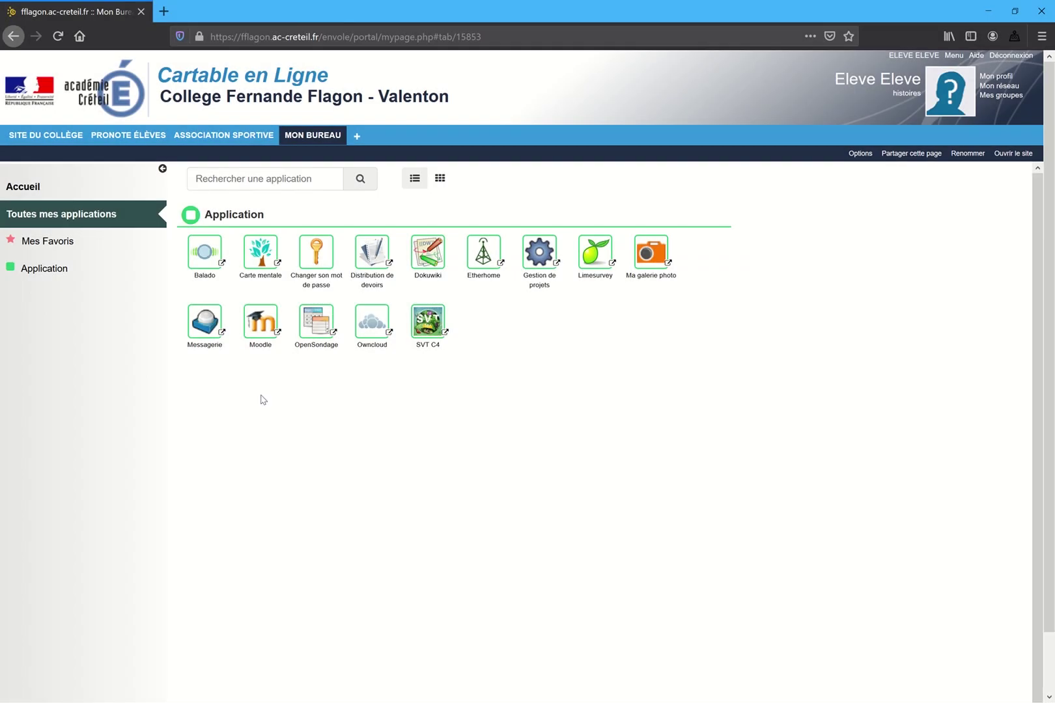
Step: Start a new message in Messagerie and address it to the SVT teacher
{"action": "left_click", "coordinate": [205, 333]}
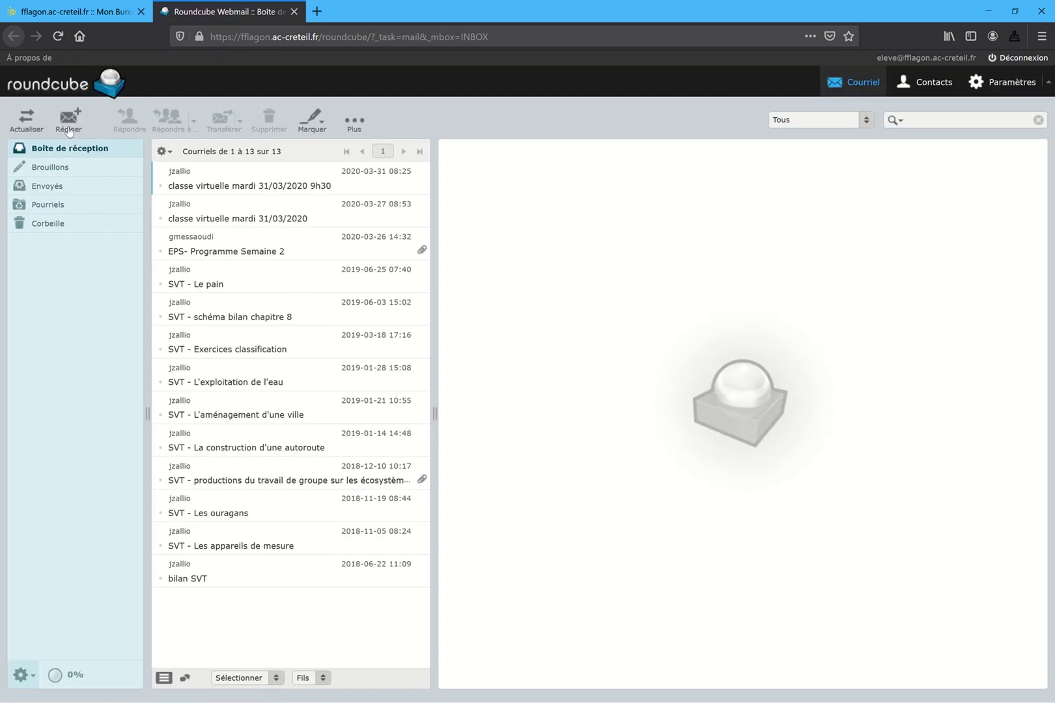
{"action": "left_click", "coordinate": [69, 124]}
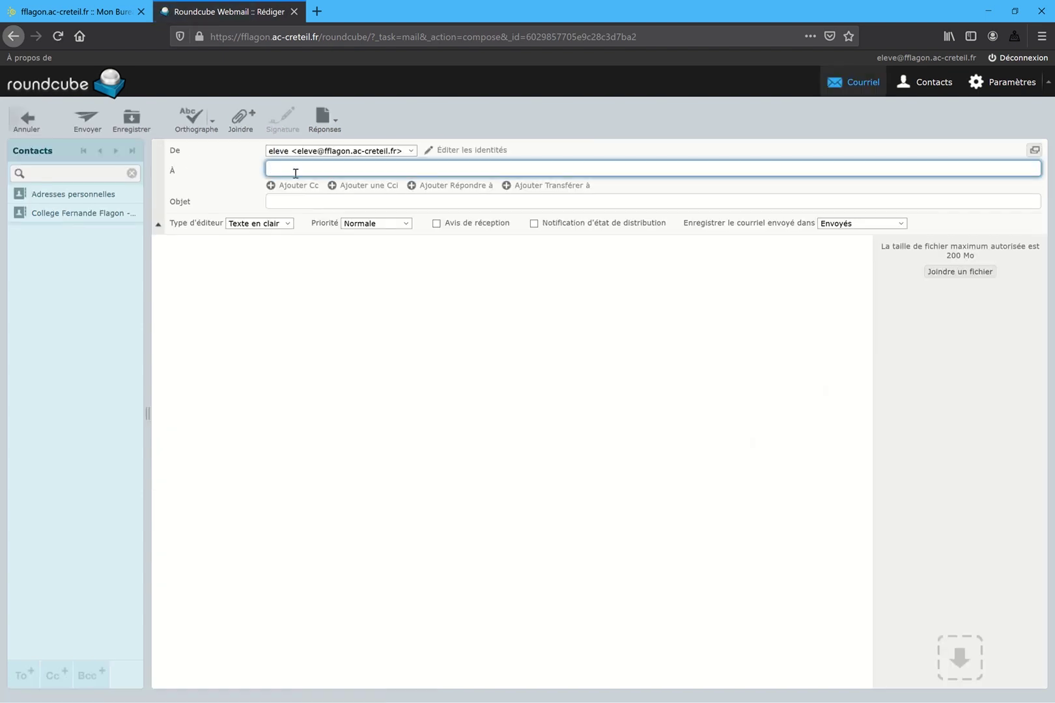
{"action": "type", "text": "zallio"}
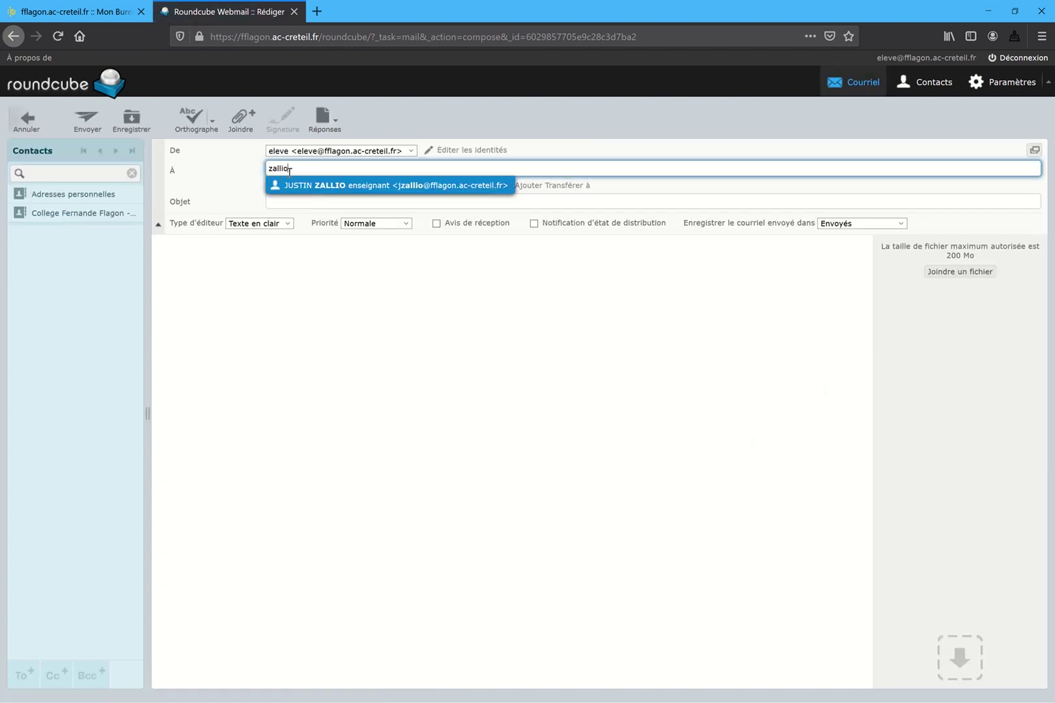
{"action": "left_click", "coordinate": [373, 191]}
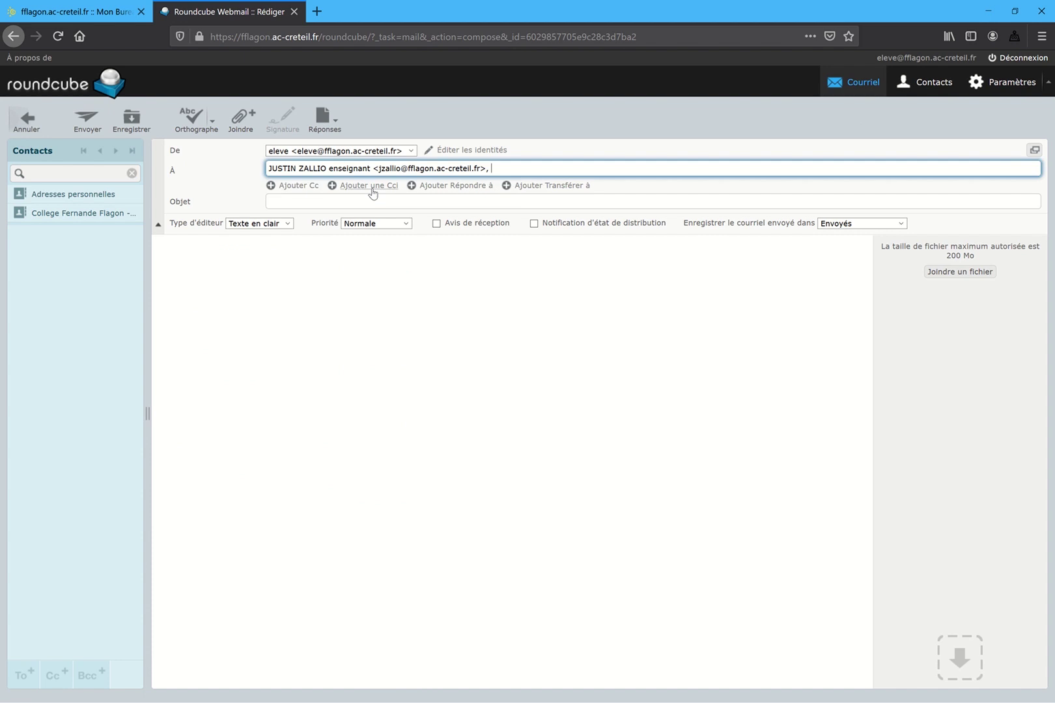
Step: Set the subject to "travail à rendre SVT" and write the body "Bonjour Monsieur", "Voici le travail à rendre", "Cordialement," on separate lines
{"action": "left_click", "coordinate": [329, 202]}
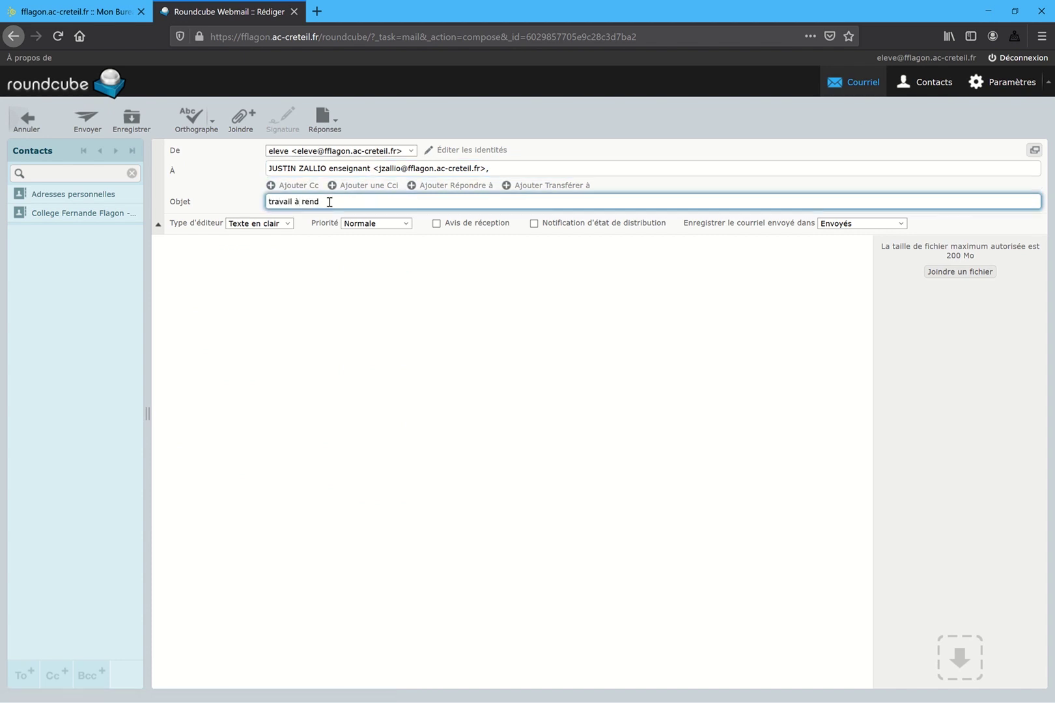
{"action": "left_click", "coordinate": [308, 331]}
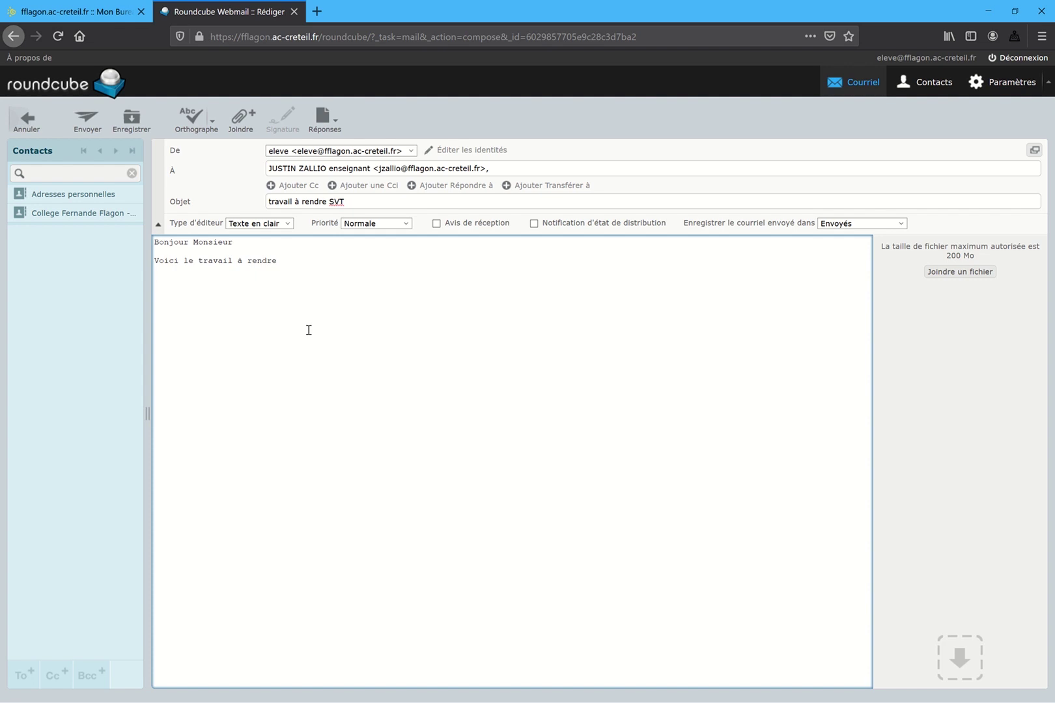
{"action": "key", "text": "BackSpace"}
{"action": "type", "text": "ordialement,"}
Step: Attach Nom Prénom Classe.odt from the desktop to the message and send it
{"action": "left_click", "coordinate": [971, 278]}
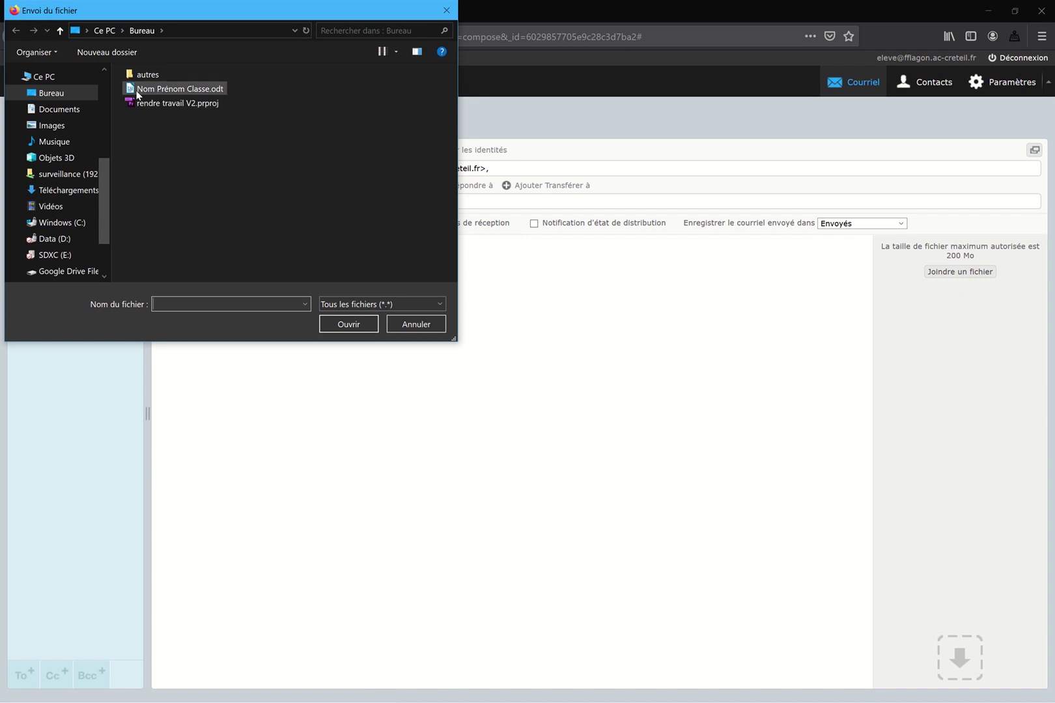
{"action": "left_click", "coordinate": [183, 95]}
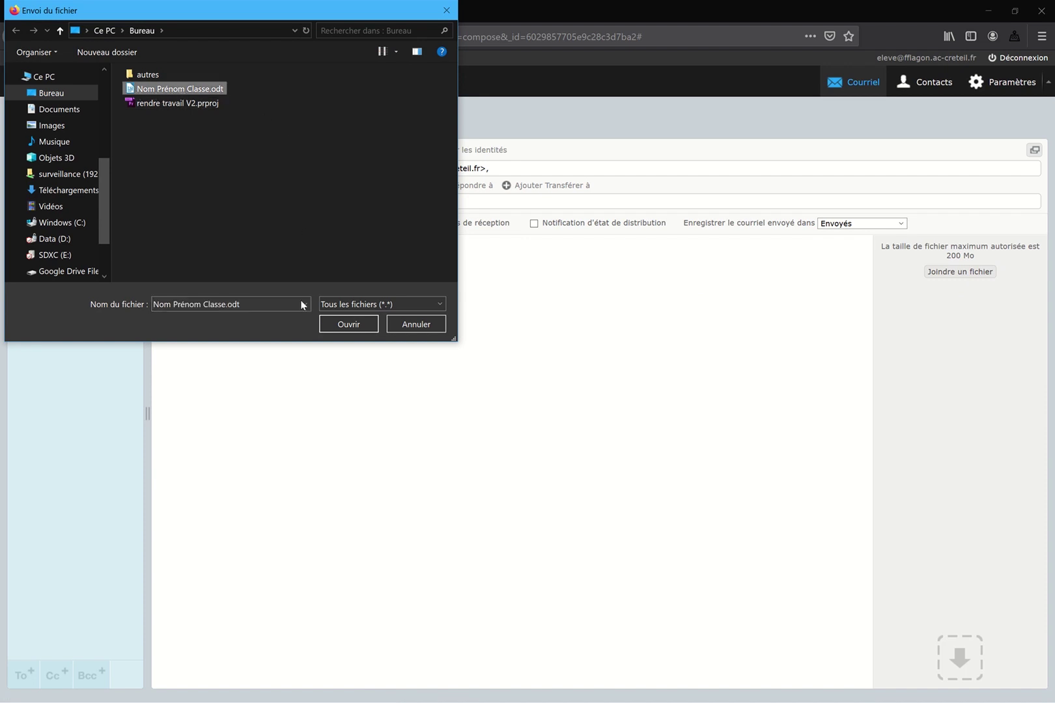
{"action": "left_click", "coordinate": [340, 326]}
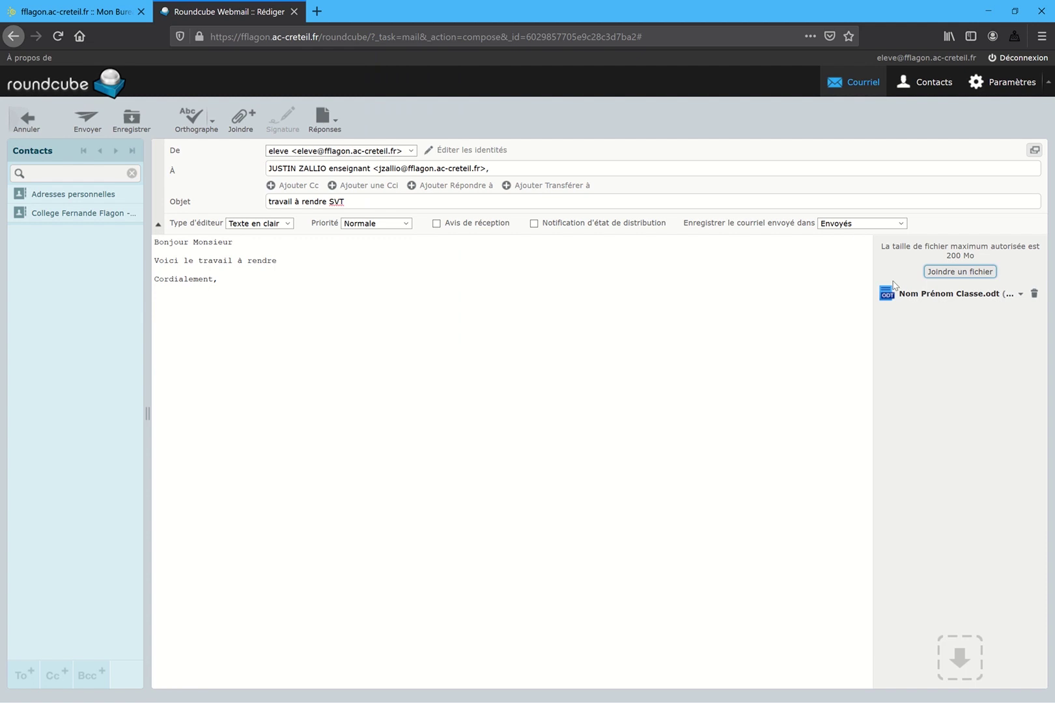
{"action": "left_click", "coordinate": [85, 124]}
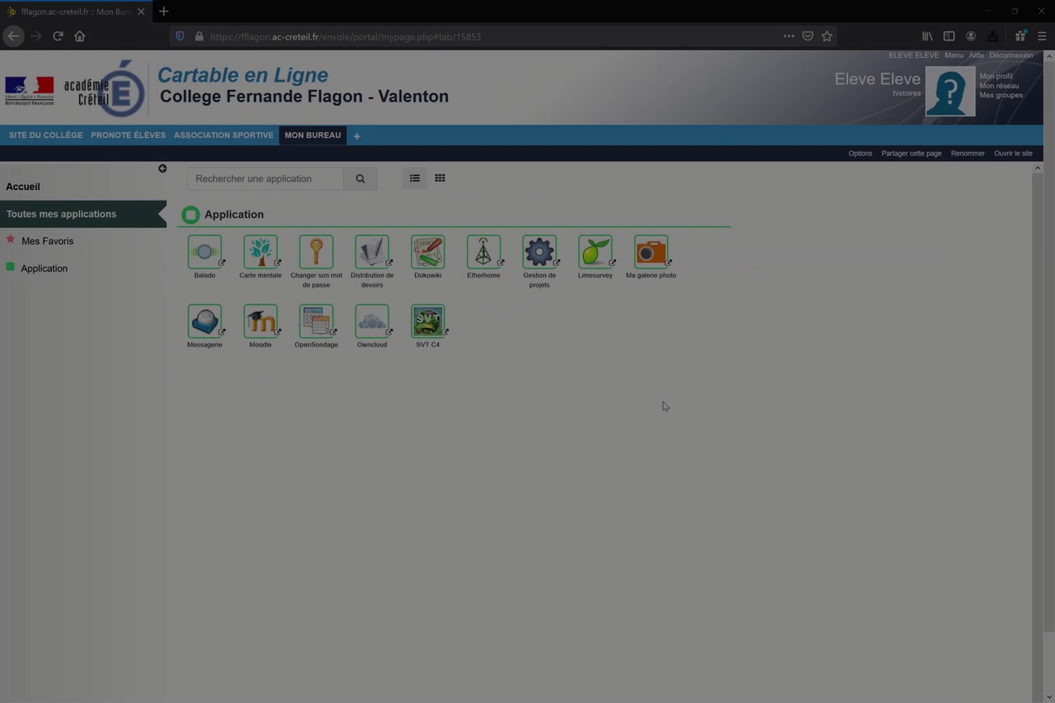
Step: Open the Travail à faire list in Pronote Élèves and find the Sciences Vie & Terre assignment "[TEST] travail à rendre" for 4 May
{"action": "left_click", "coordinate": [127, 138]}
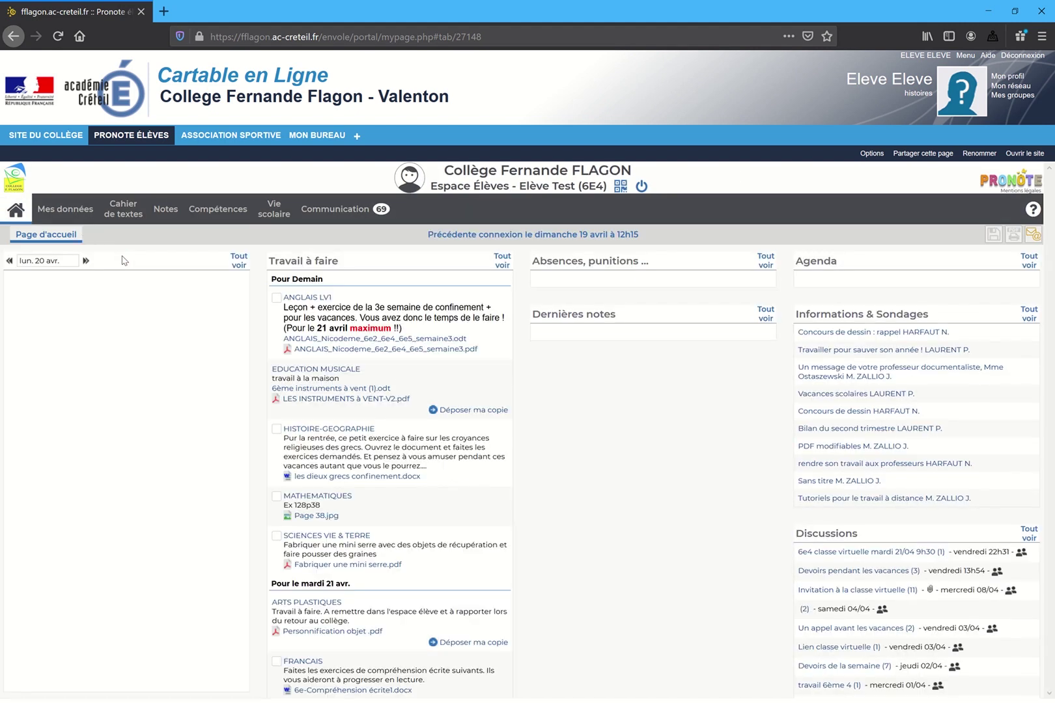
{"action": "mouse_move", "coordinate": [134, 215]}
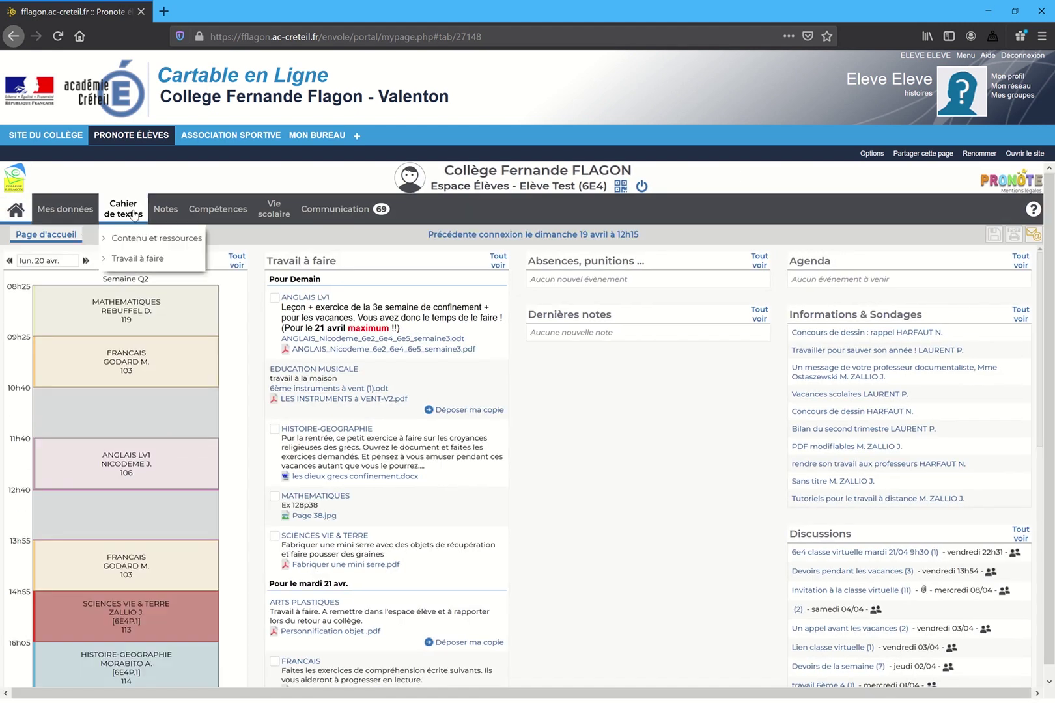
{"action": "left_click", "coordinate": [169, 261]}
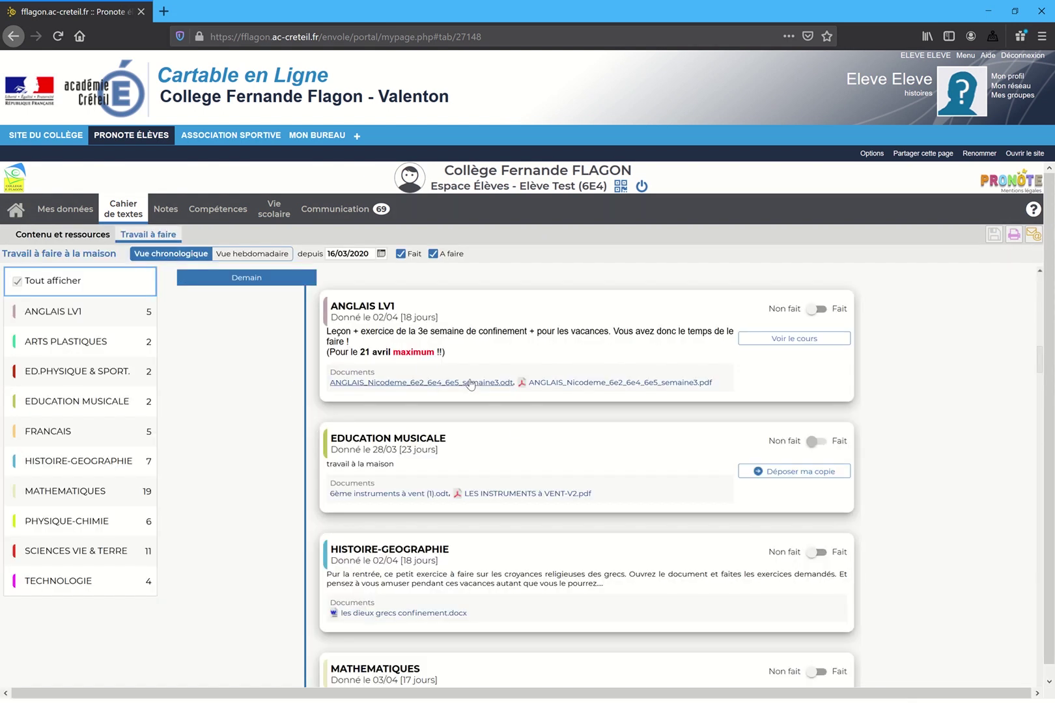
{"action": "scroll", "coordinate": [470, 384], "scroll_direction": "up", "scroll_amount": 4}
{"action": "scroll", "coordinate": [470, 384], "scroll_direction": "up", "scroll_amount": 10}
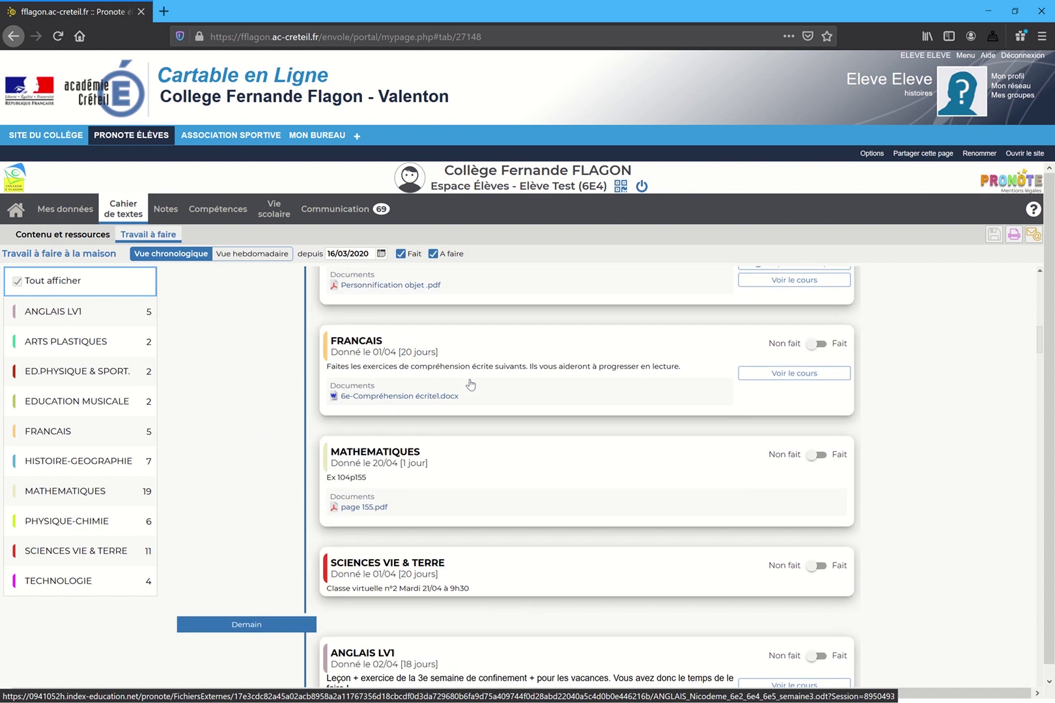
{"action": "scroll", "coordinate": [471, 384], "scroll_direction": "up", "scroll_amount": 8}
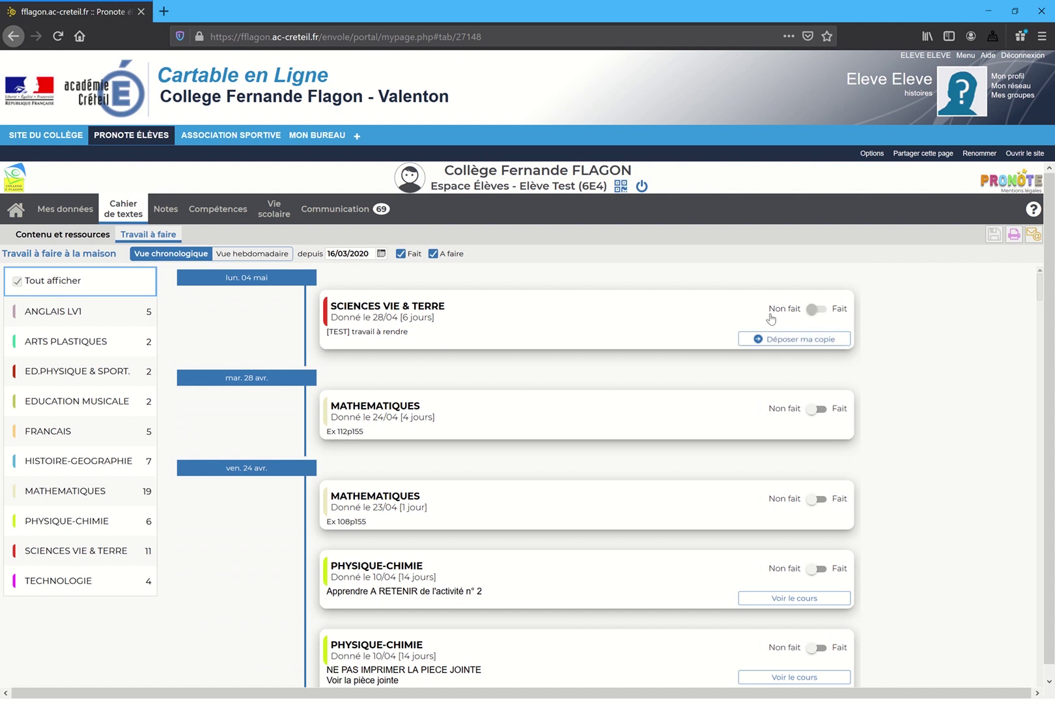
Step: Submit Nom Prénom Classe.odt as a single document for the "[TEST] travail à rendre" assignment
{"action": "left_click", "coordinate": [793, 339]}
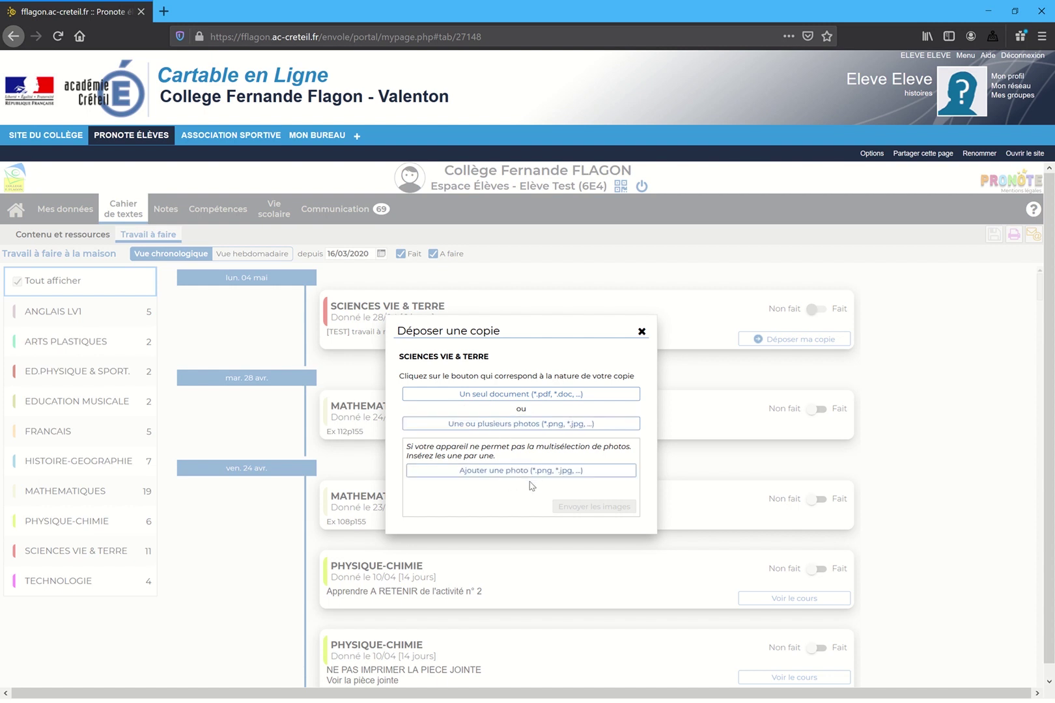
{"action": "left_click", "coordinate": [559, 402]}
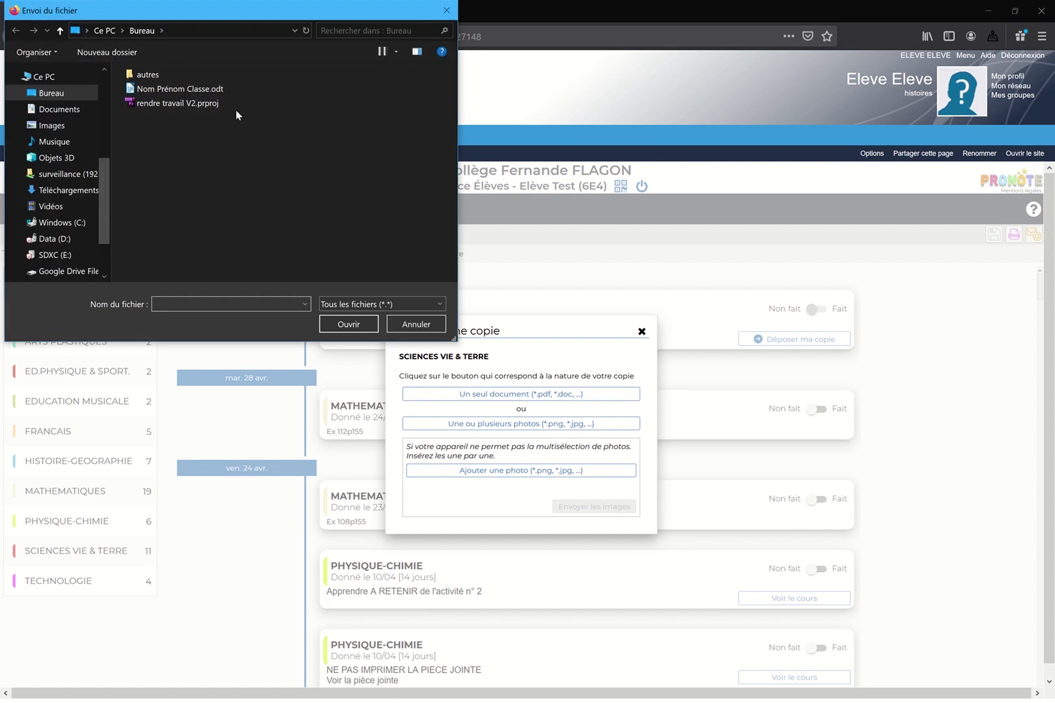
{"action": "left_click", "coordinate": [209, 87]}
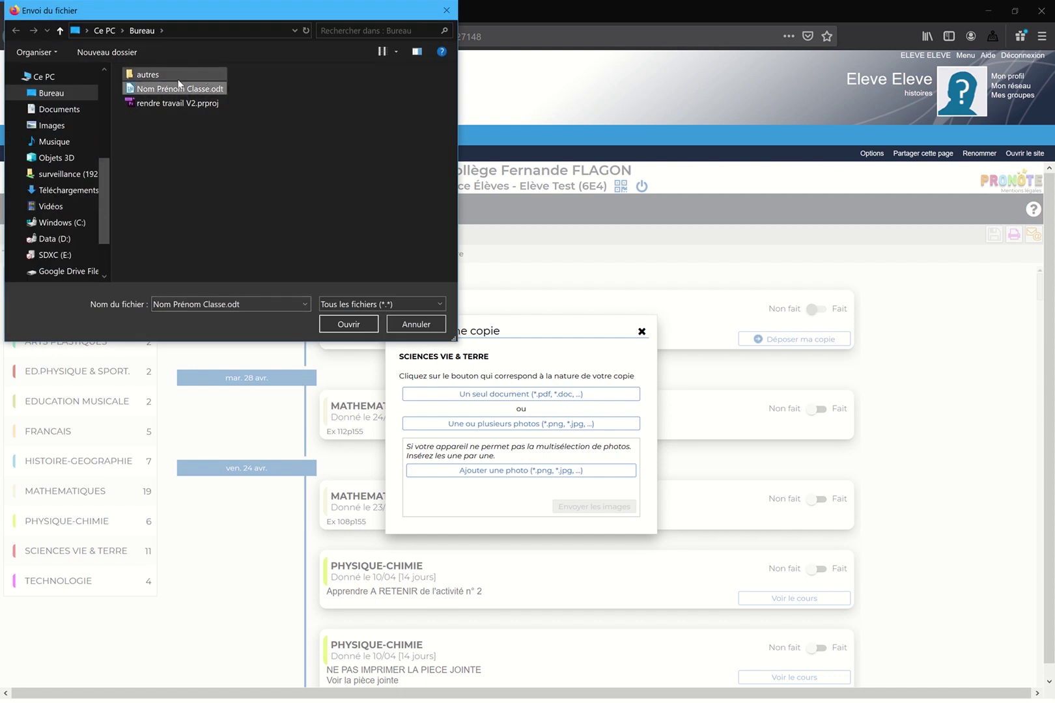
{"action": "left_click", "coordinate": [360, 325]}
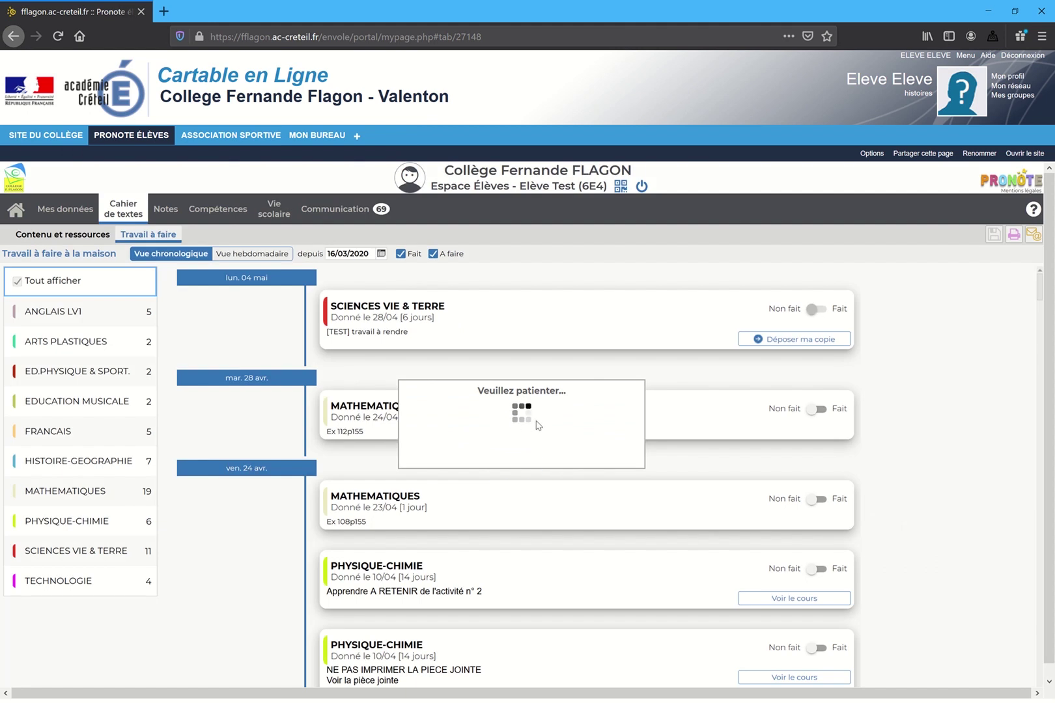
Step: Check the options offered for the submitted copy of the "[TEST] travail à rendre" assignment
{"action": "scroll", "coordinate": [612, 398], "scroll_direction": "down", "scroll_amount": 15}
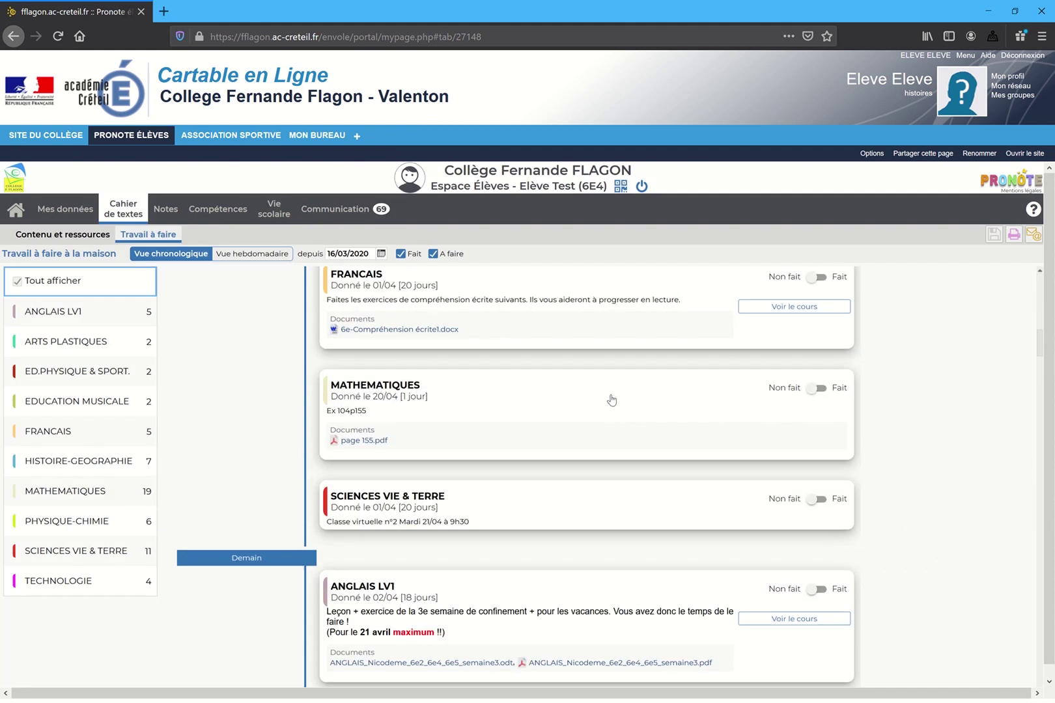
{"action": "scroll", "coordinate": [612, 398], "scroll_direction": "up", "scroll_amount": 1}
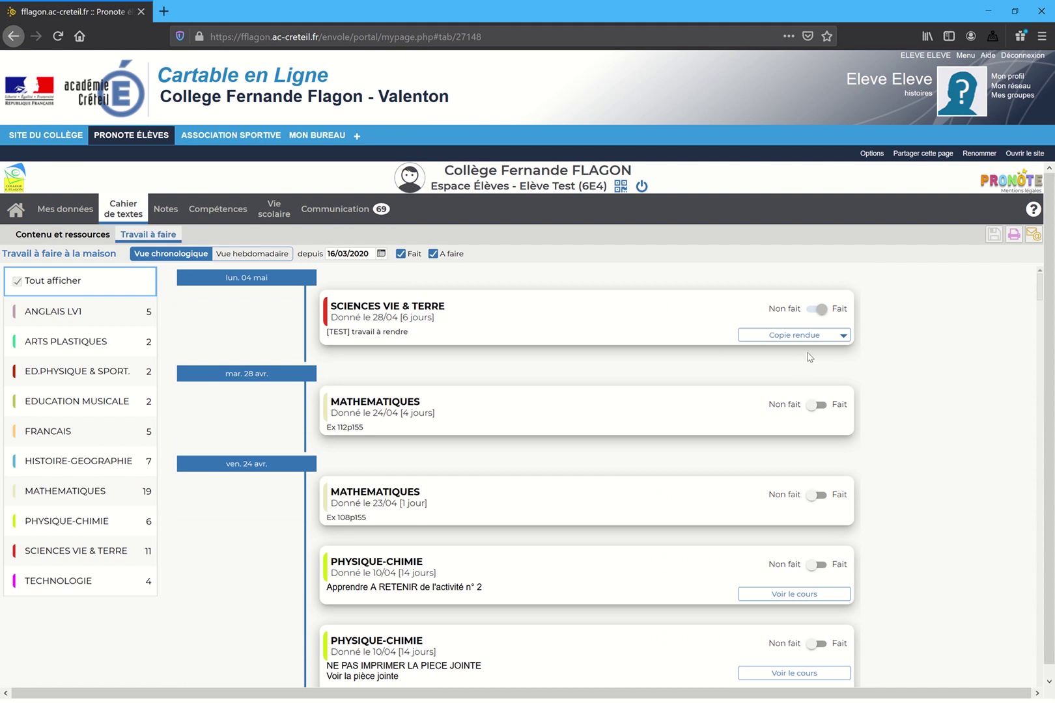
{"action": "left_click", "coordinate": [842, 340]}
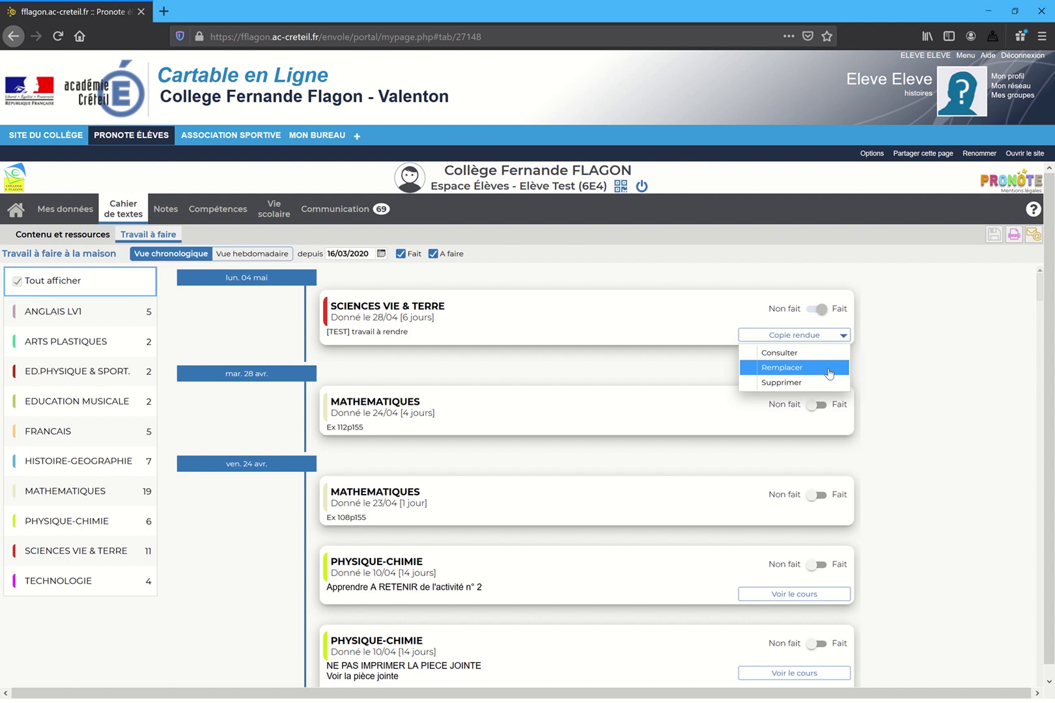
{"action": "left_click", "coordinate": [864, 358]}
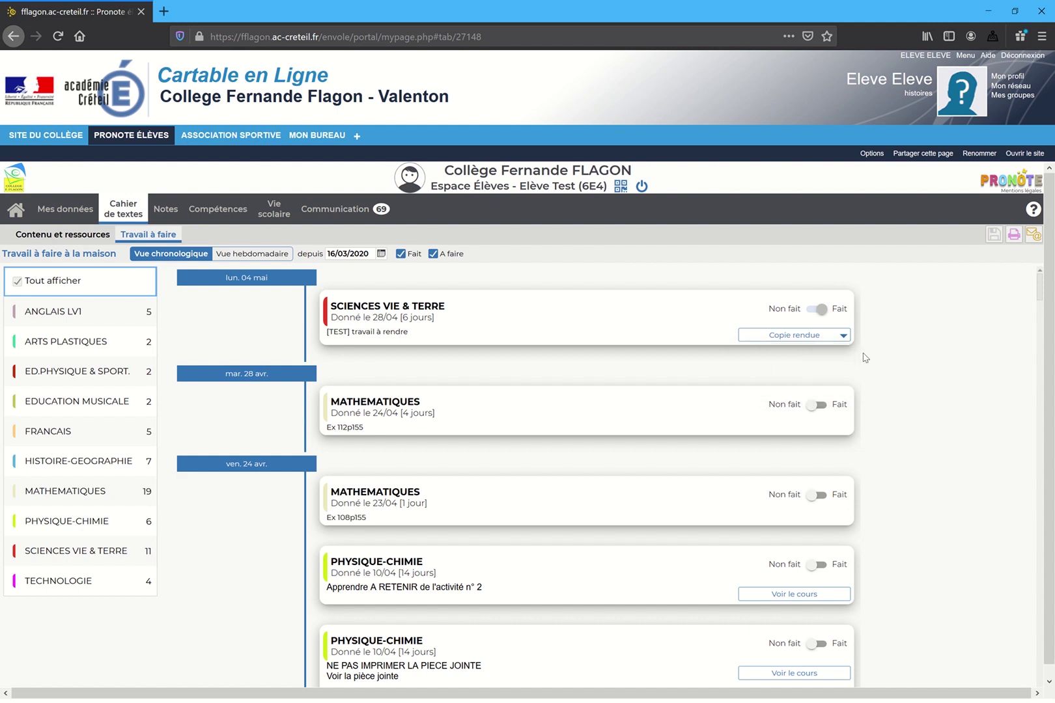